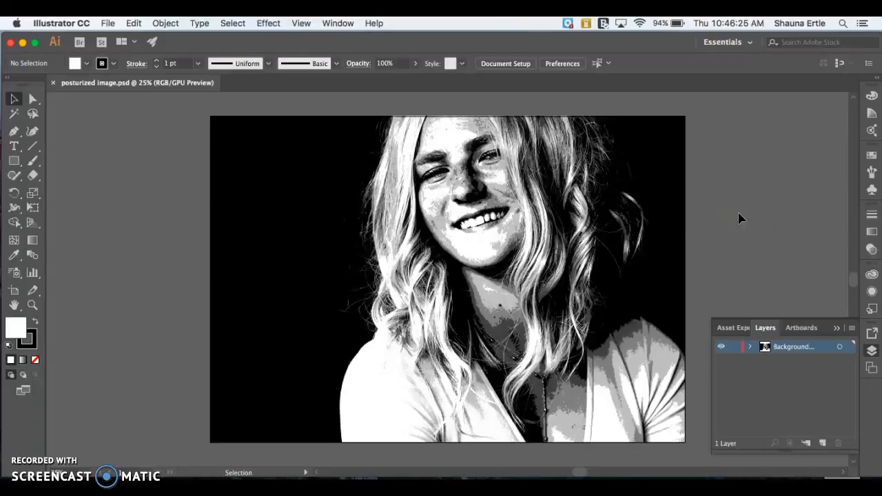
Start a Pen path along the black shadow's edge, from the underside of the brow above the nose down past the inner eye corner
key(super+equal)
key(super+equal)
key(super+equal)
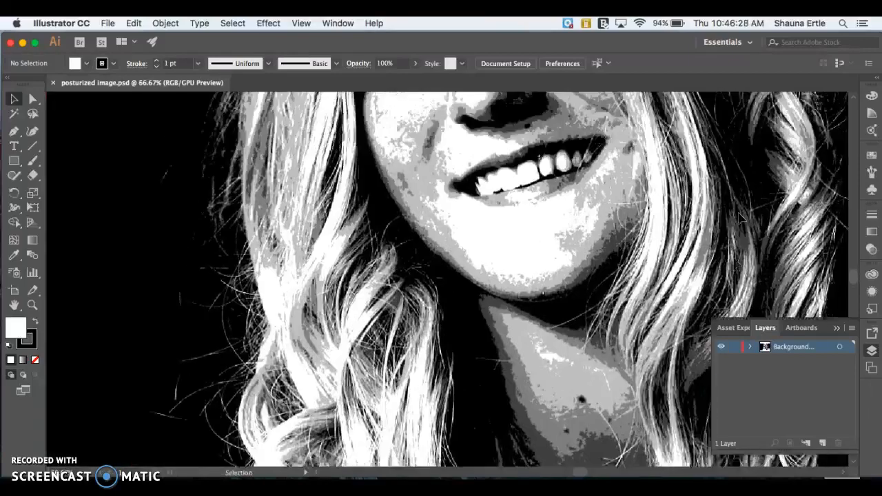
scroll(738, 219, left, 3)
scroll(738, 219, up, 1)
key(super+equal)
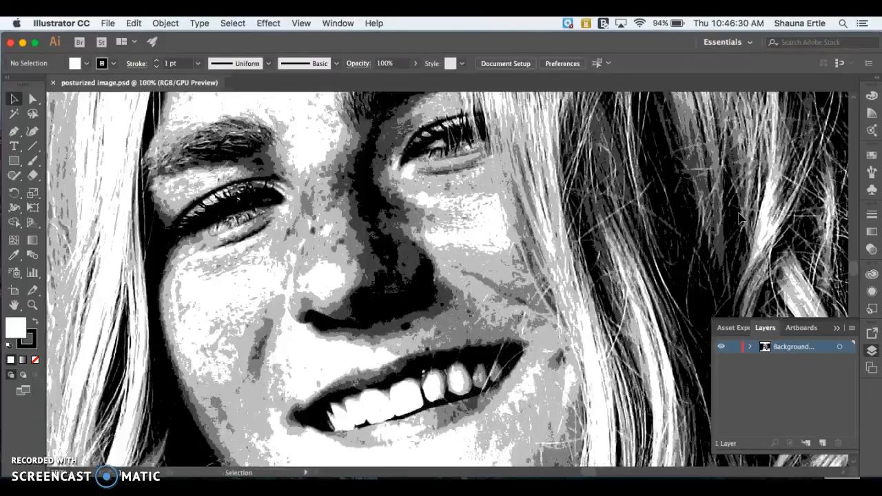
scroll(738, 219, up, 3)
scroll(738, 219, right, 2)
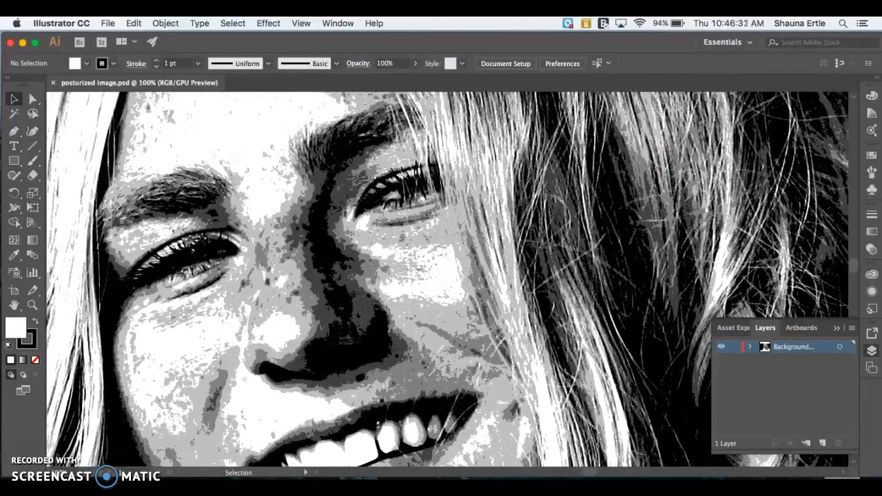
click(14, 131)
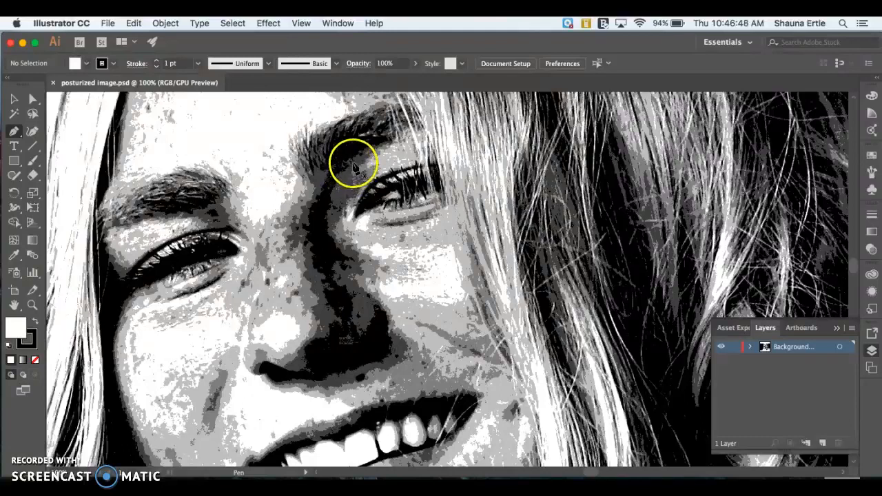
drag(383, 144, 350, 169)
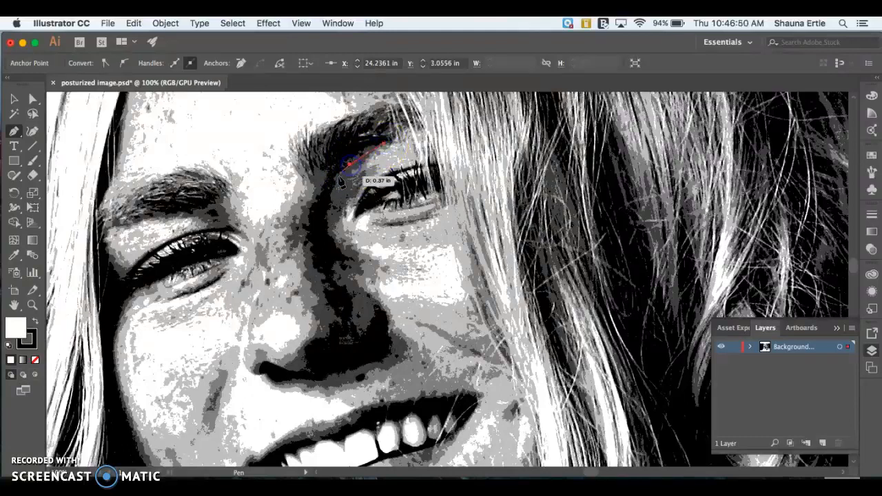
click(329, 225)
click(345, 247)
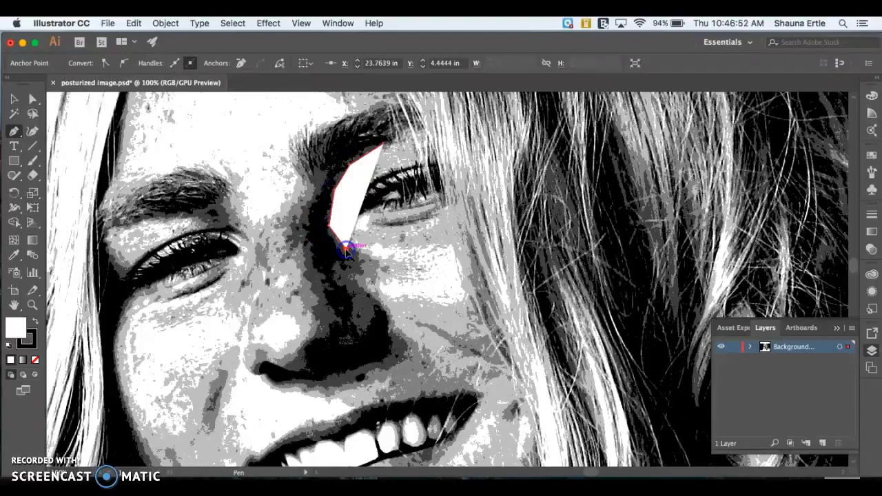
drag(341, 269, 351, 218)
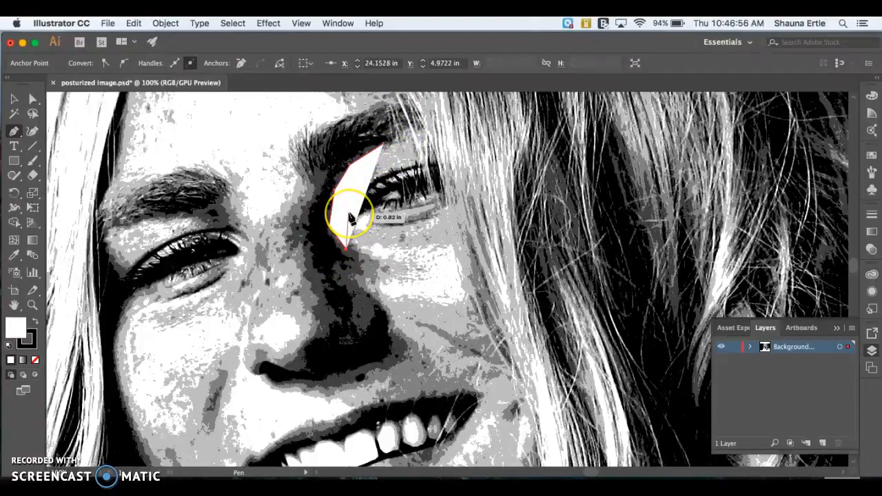
Remove the path's fill and set the stroke to a medium blue
click(37, 361)
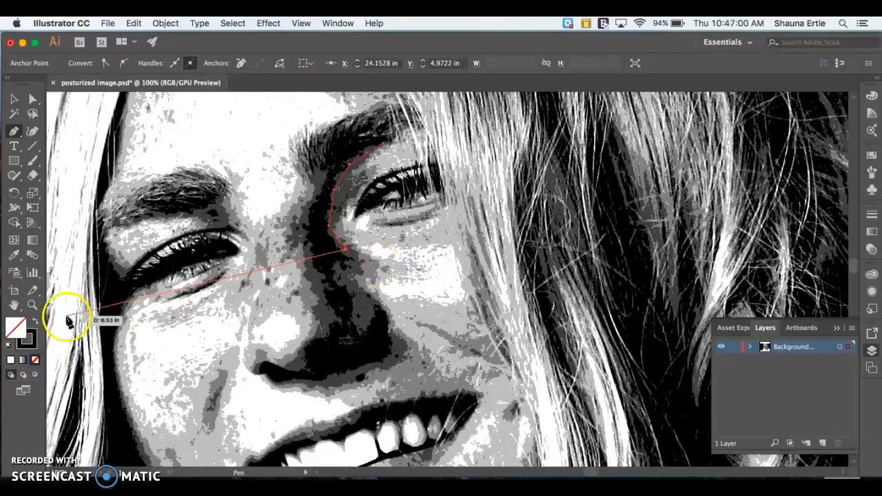
double_click(31, 338)
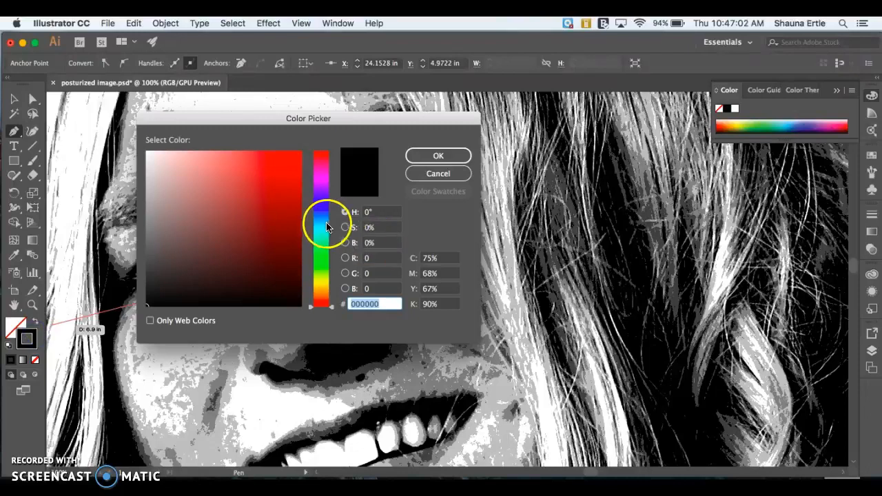
click(321, 221)
click(208, 165)
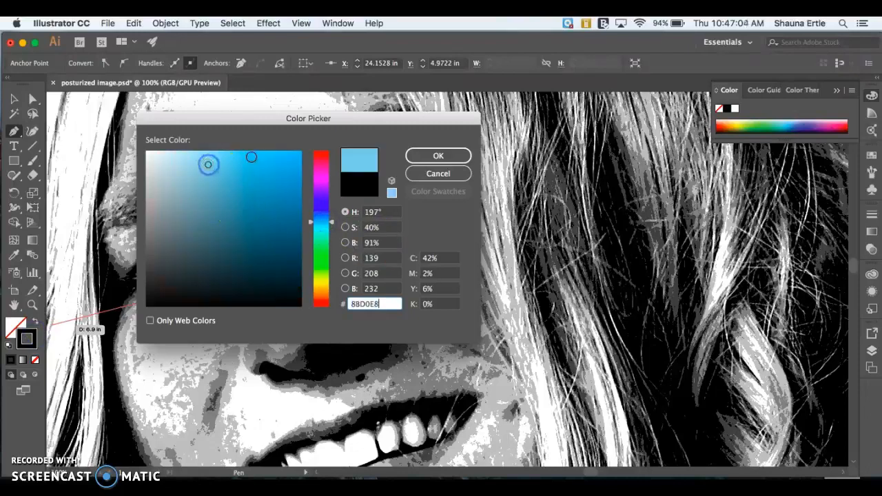
drag(289, 223, 270, 189)
click(462, 160)
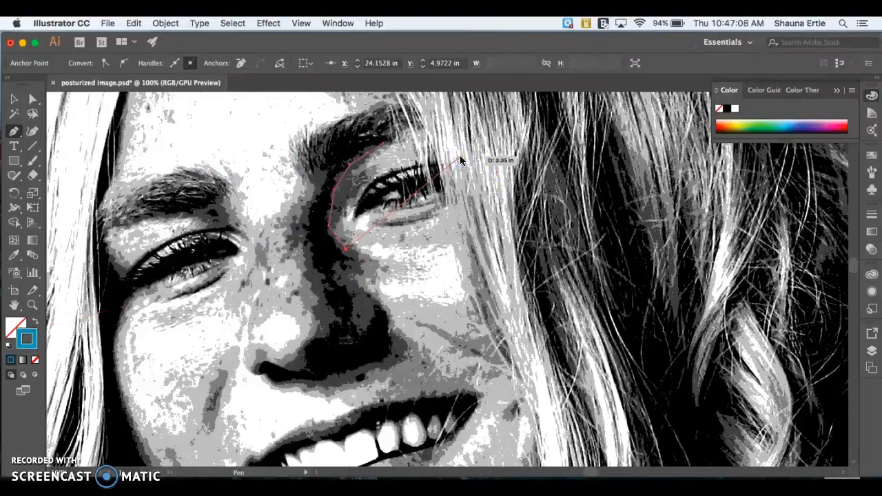
Continue the Pen path down the black shadow's edge beside the nose and around its lower corner to the nose's underside
click(342, 270)
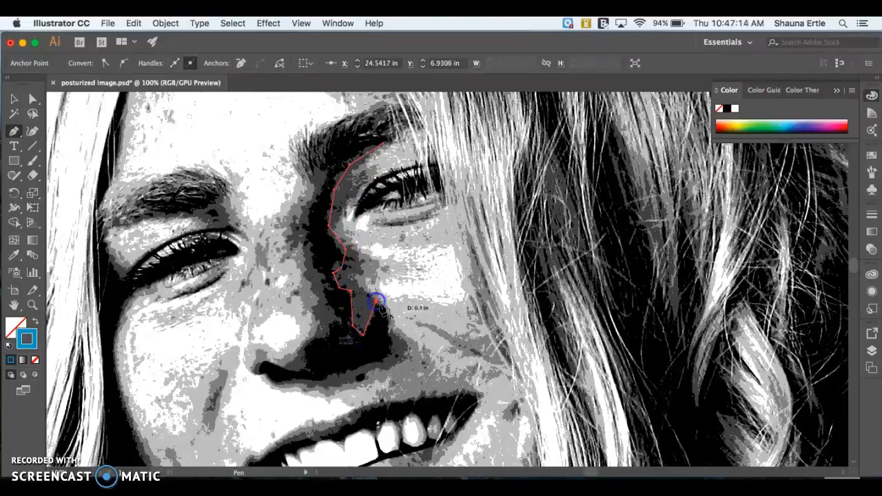
click(383, 357)
click(329, 380)
click(301, 380)
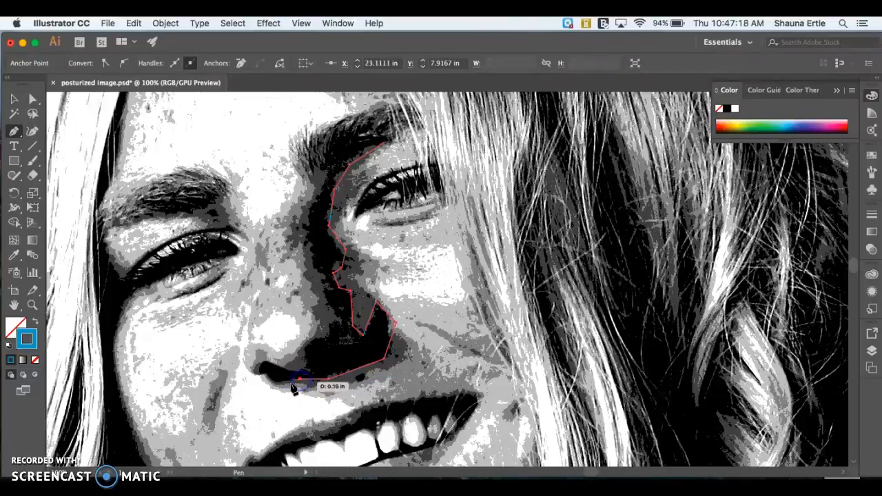
Trace the path around the pointed tip of the nostril shadow and back along its upper edge toward the middle of the nose
click(276, 384)
click(266, 378)
click(257, 373)
click(261, 362)
click(297, 368)
click(318, 338)
click(328, 336)
click(330, 325)
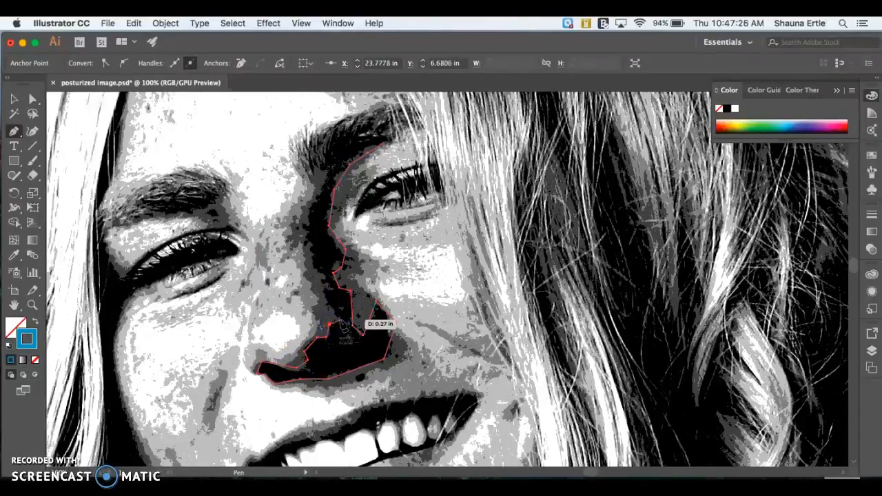
Trace the opposite edge of the black shadow up the nose bridge to the start of the brow
click(321, 292)
click(311, 256)
click(304, 222)
click(303, 216)
click(330, 160)
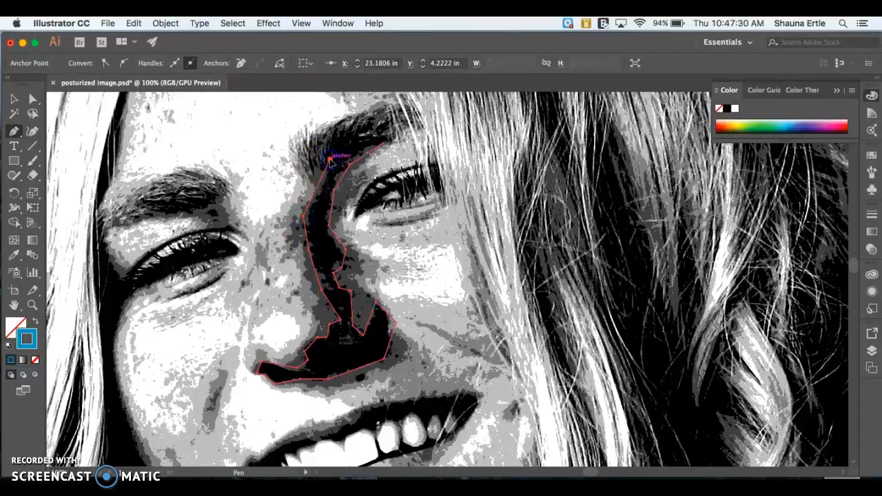
Trace the brow's jagged upper edge and close the black shadow outline at its starting point
click(332, 129)
click(348, 133)
click(368, 135)
click(390, 118)
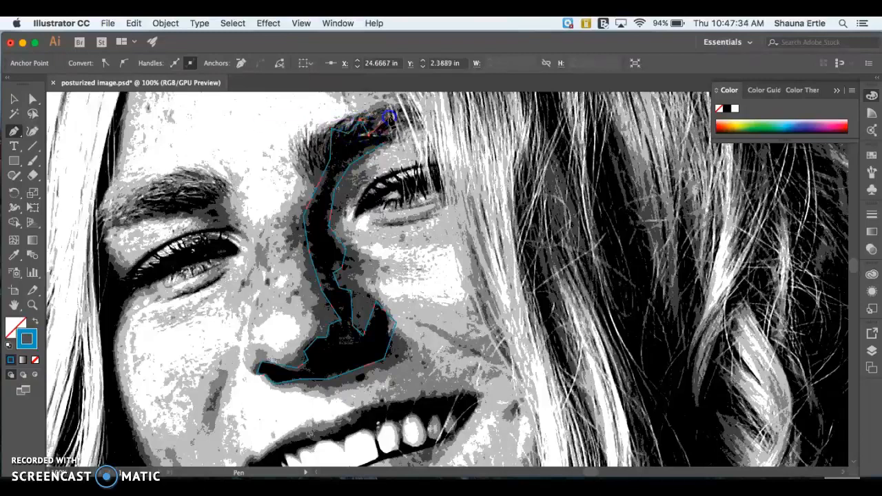
drag(393, 128, 390, 146)
click(383, 143)
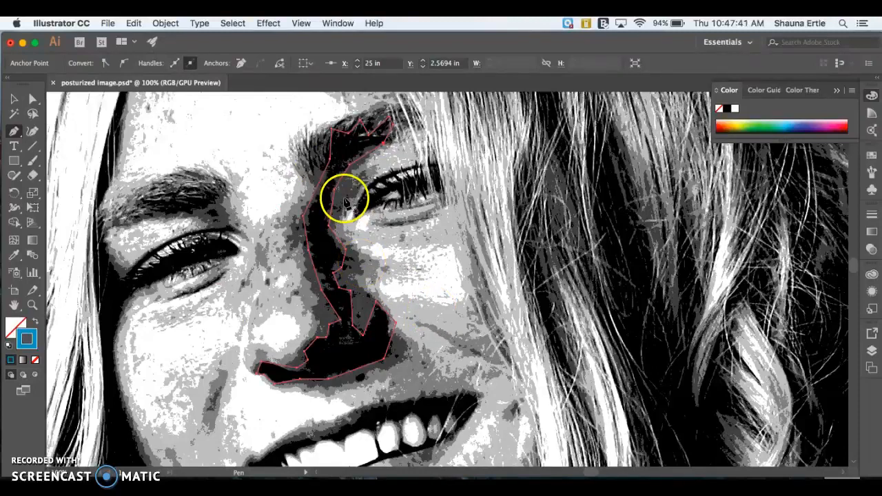
Start a second outline around the dark grey shadow between the brow and the inner eye corner, down to the nose bridge
drag(344, 197, 352, 212)
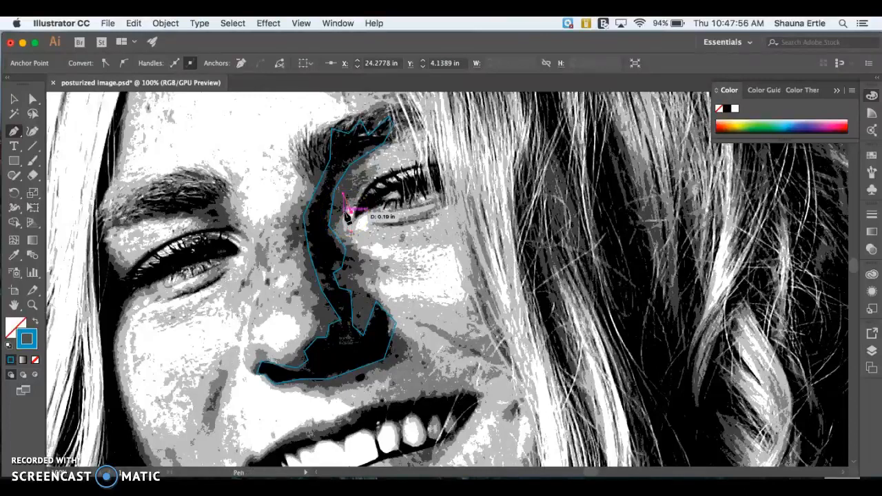
click(347, 216)
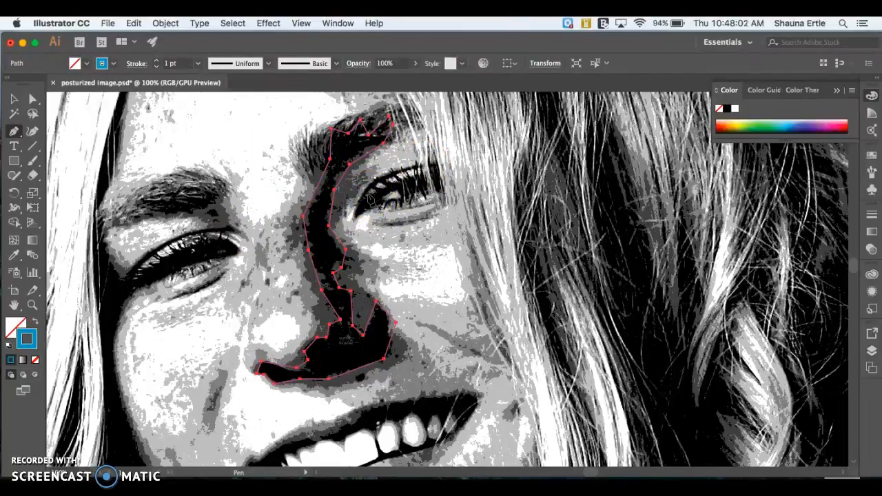
click(364, 164)
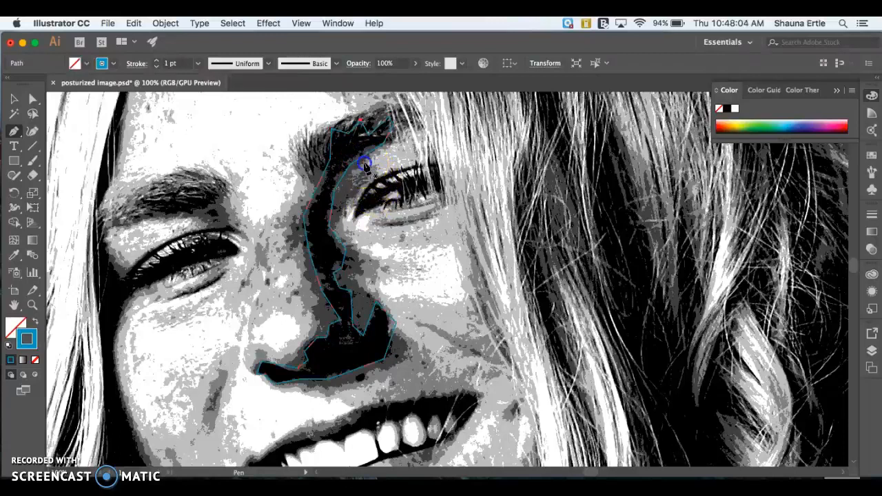
click(368, 182)
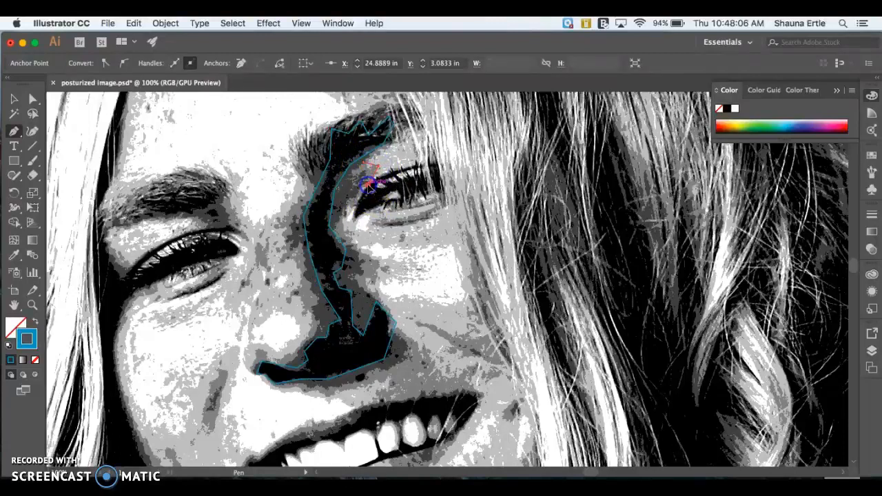
click(337, 231)
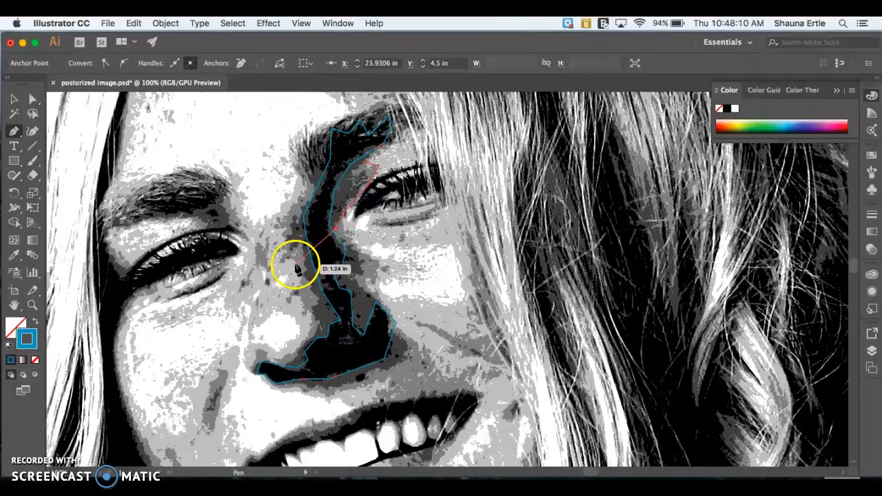
Carry the grey outline across the nose bridge, up its far edge to the brow, and close it over the black shape
click(290, 257)
click(287, 216)
click(298, 198)
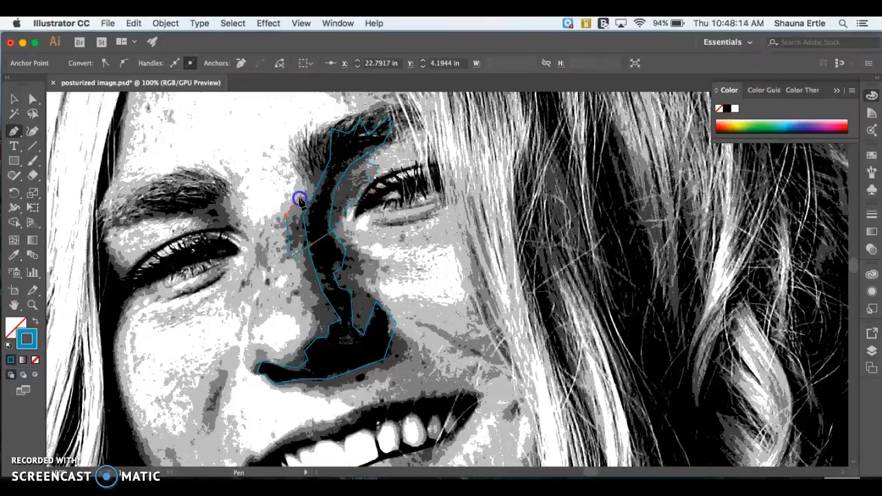
click(296, 164)
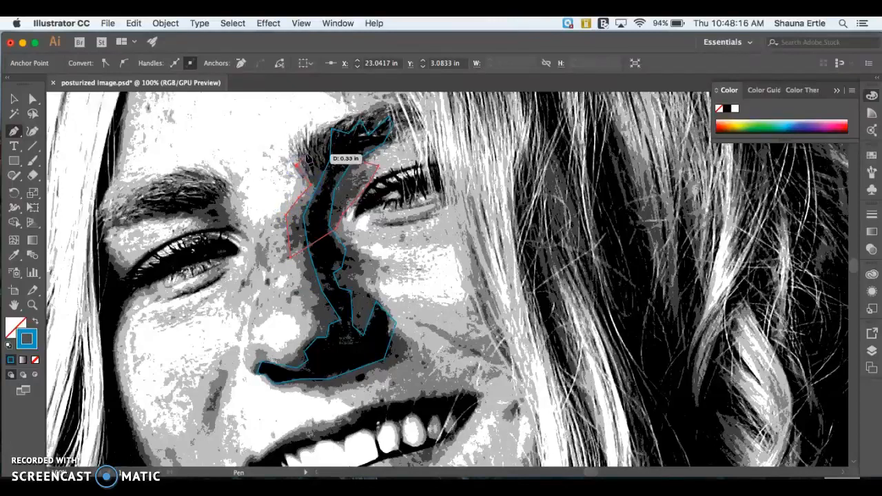
drag(309, 150, 322, 134)
drag(362, 159, 365, 165)
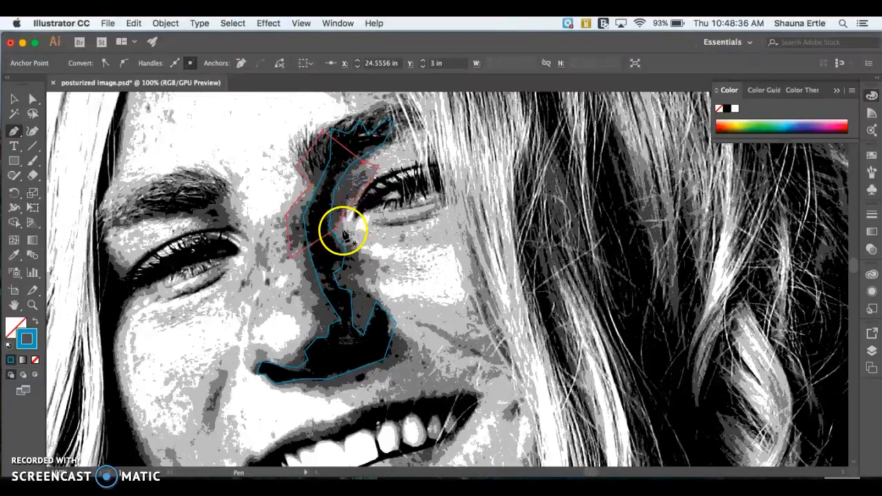
Start another outline at the inner eye corner, tracing the dark grey shadow down the nose's side and along its underside
click(339, 233)
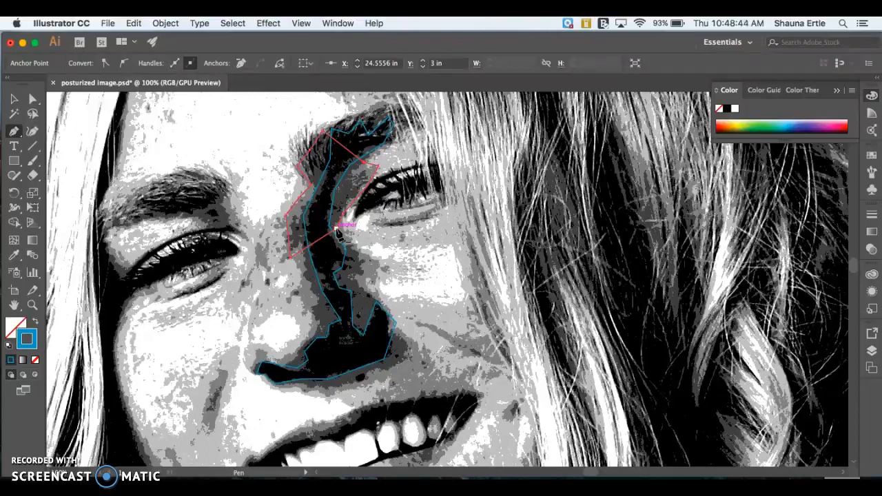
drag(339, 228, 360, 251)
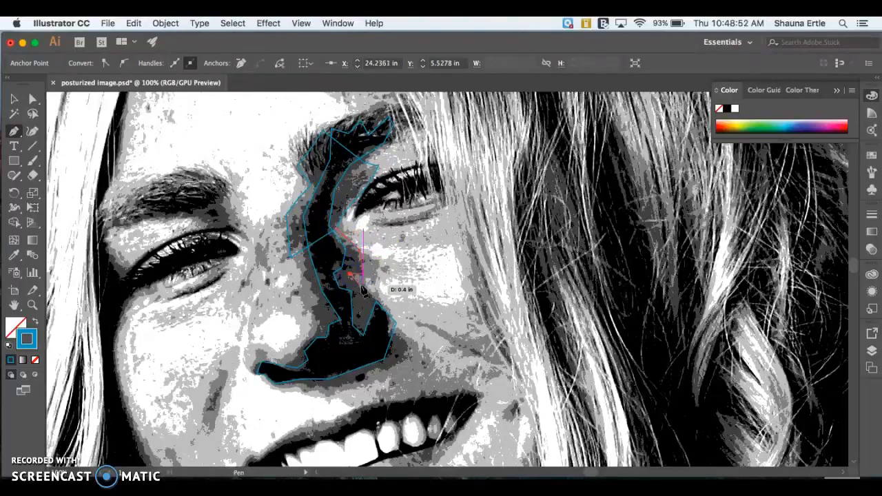
drag(371, 296, 350, 387)
drag(321, 391, 308, 393)
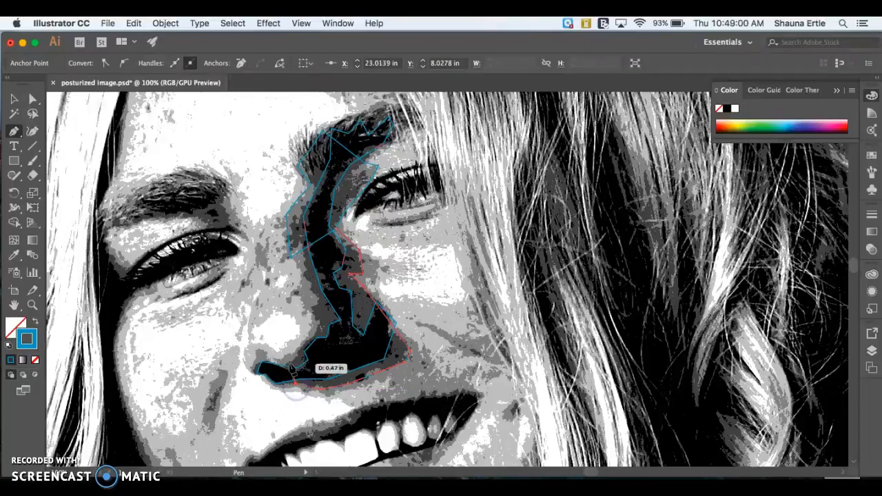
Trace the grey shadow's edge from beneath the nostril back up the other side of the nose to the upper bridge
drag(286, 360, 316, 333)
click(317, 327)
click(313, 308)
click(318, 293)
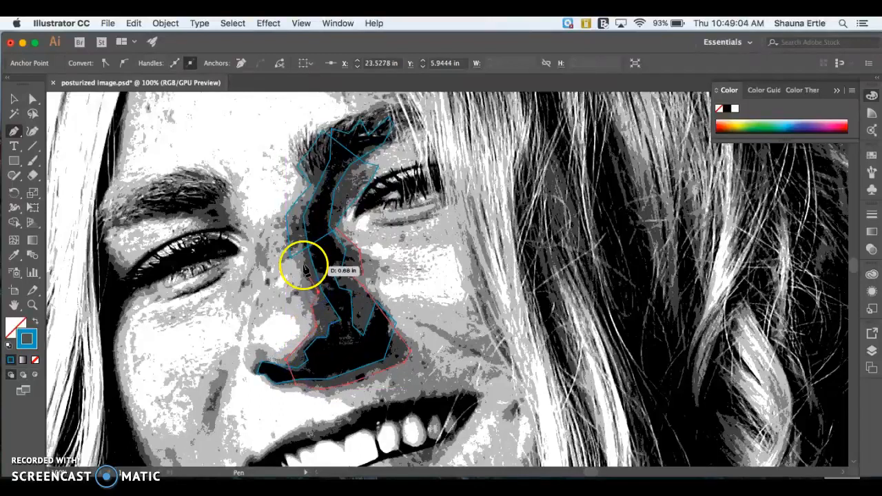
click(298, 262)
click(286, 199)
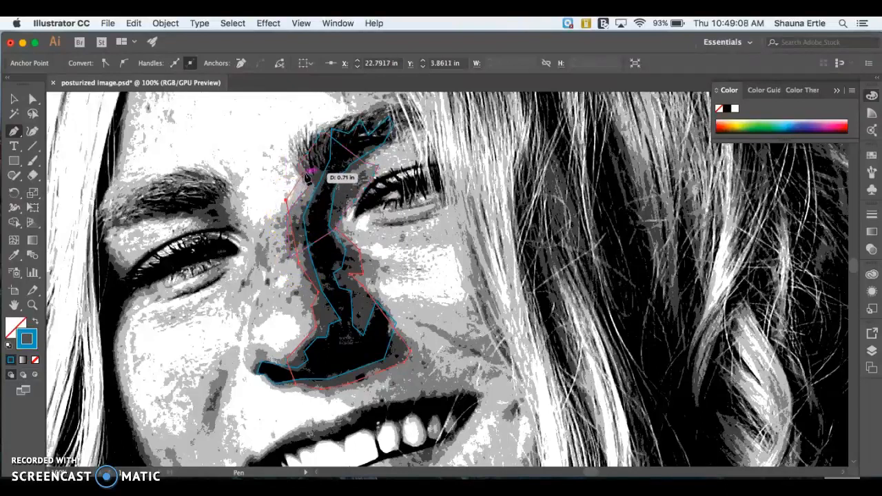
Trace around the brow's front hairs and along its upper edge to the black shape's corner, and end the path there
drag(304, 170, 339, 116)
click(310, 122)
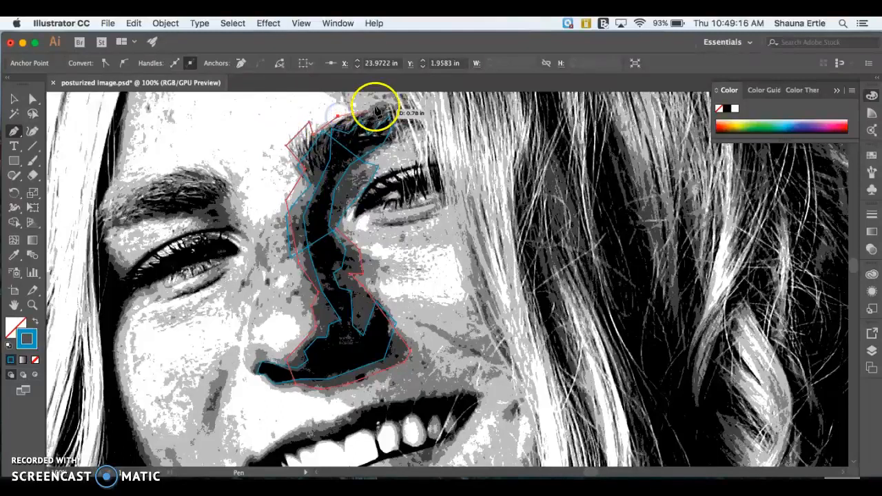
click(381, 103)
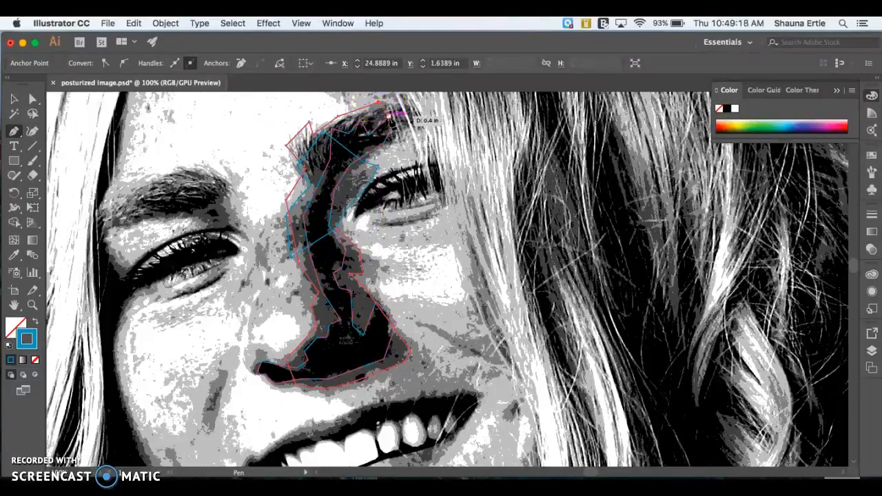
click(390, 117)
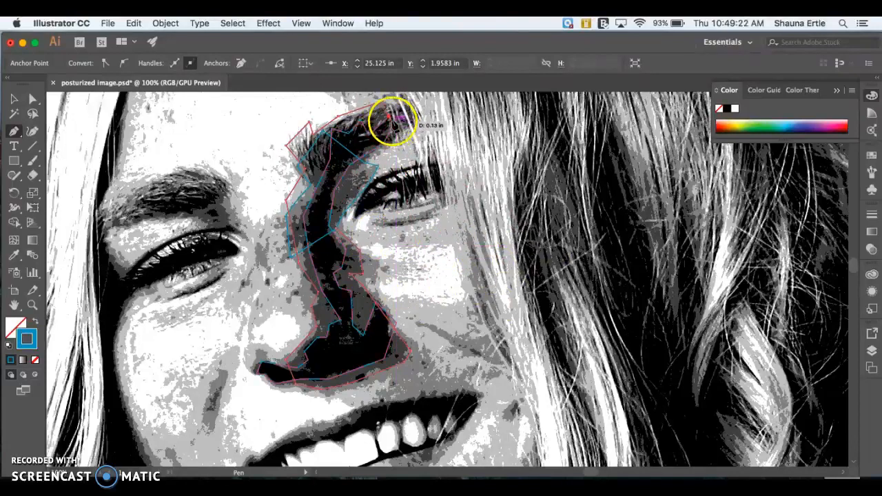
drag(390, 117, 486, 178)
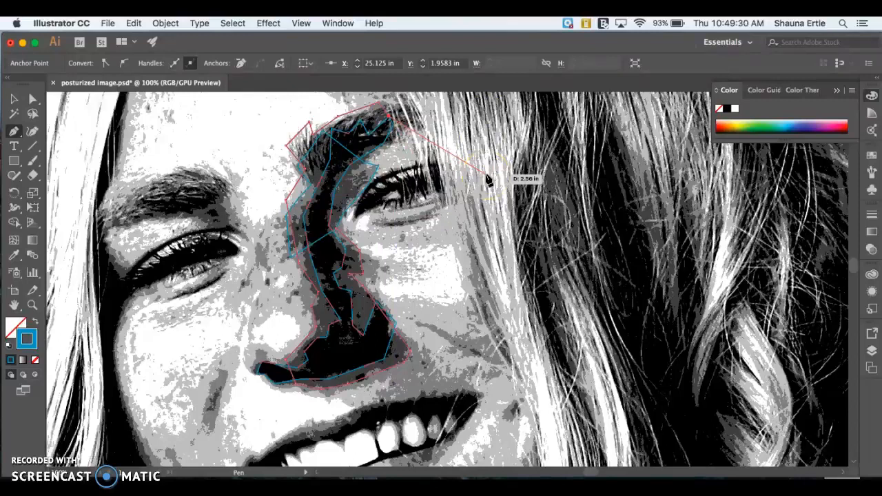
key(Escape)
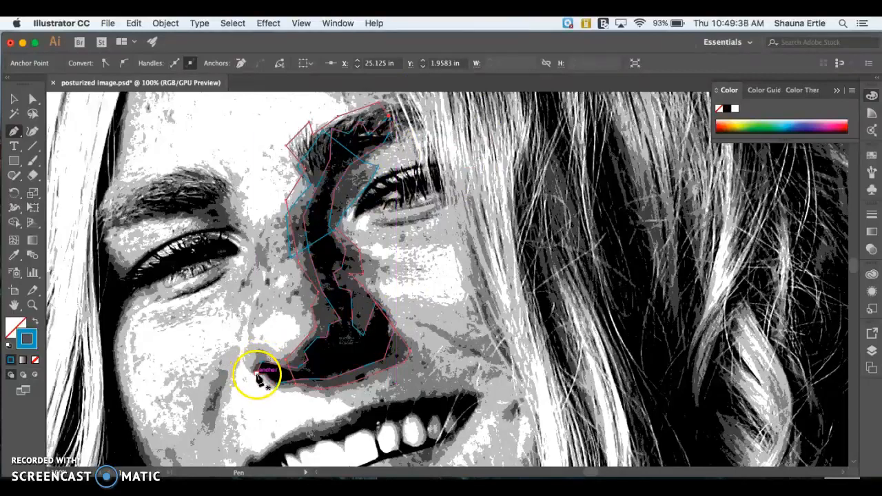
Start another outline at the near nostril's corner, tracing around the white nose-tip highlight and on toward the inner eye
click(258, 374)
click(237, 359)
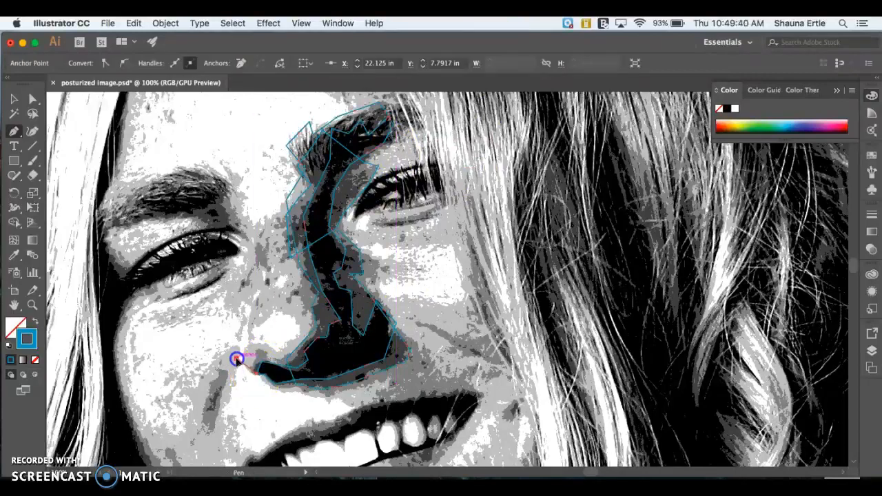
click(252, 335)
click(278, 350)
click(304, 334)
click(280, 309)
click(253, 331)
drag(223, 301, 224, 302)
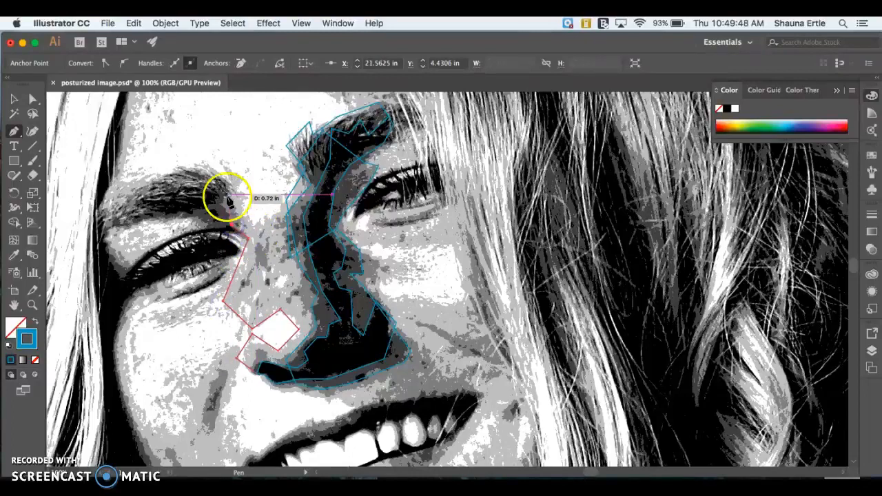
Trace around the unshadowed brow's inner end and across to the nose bridge, then run the path down to the cheek
click(222, 160)
click(247, 183)
click(249, 220)
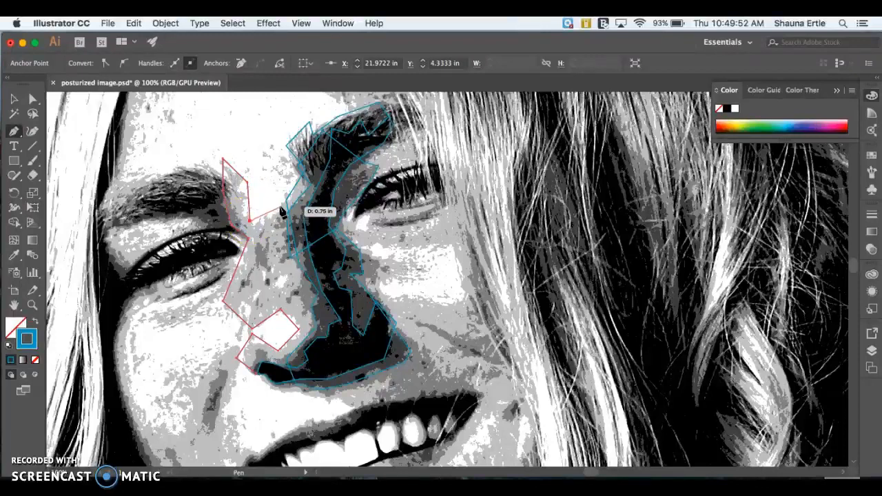
drag(287, 204, 233, 350)
Trace the white cheek highlight along its lower edge and up its outer side to below the outer eye corner
click(196, 376)
click(185, 425)
click(147, 417)
click(131, 345)
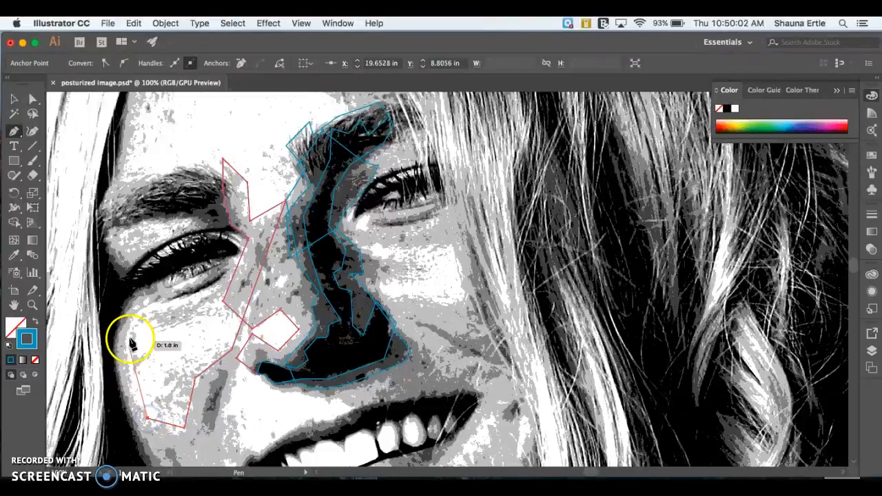
click(123, 372)
click(132, 316)
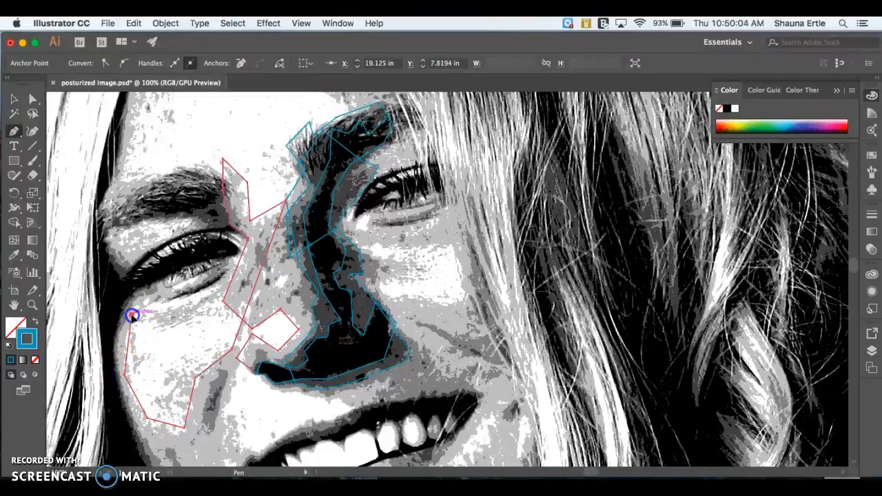
Trace beneath the lower eyelid and around the grey crease under it, then carry the path across the cheek to the face's edge
drag(156, 299, 186, 307)
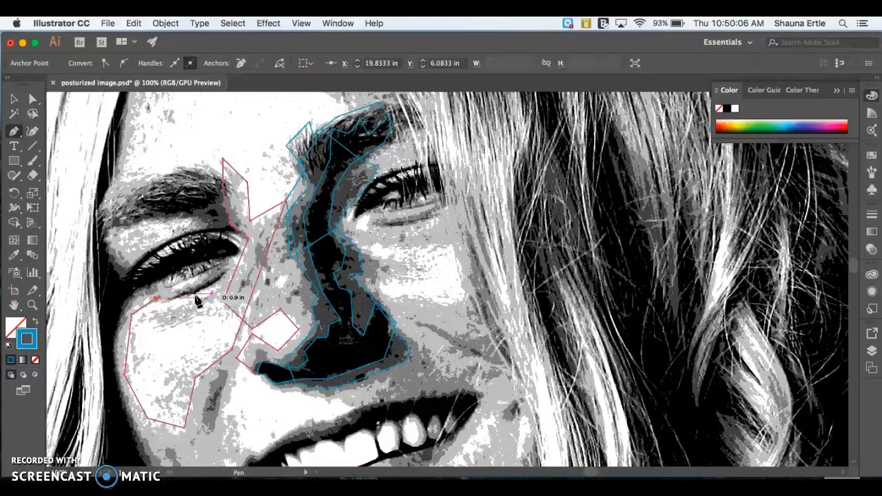
click(217, 278)
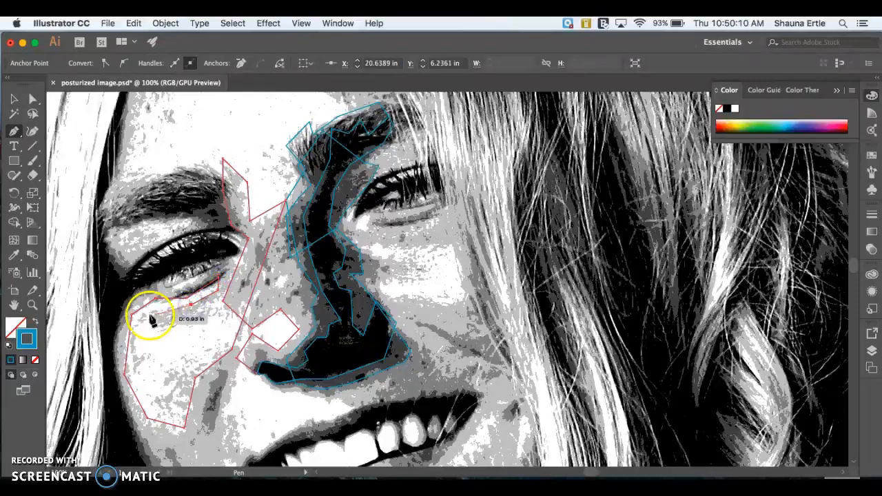
drag(169, 327, 222, 303)
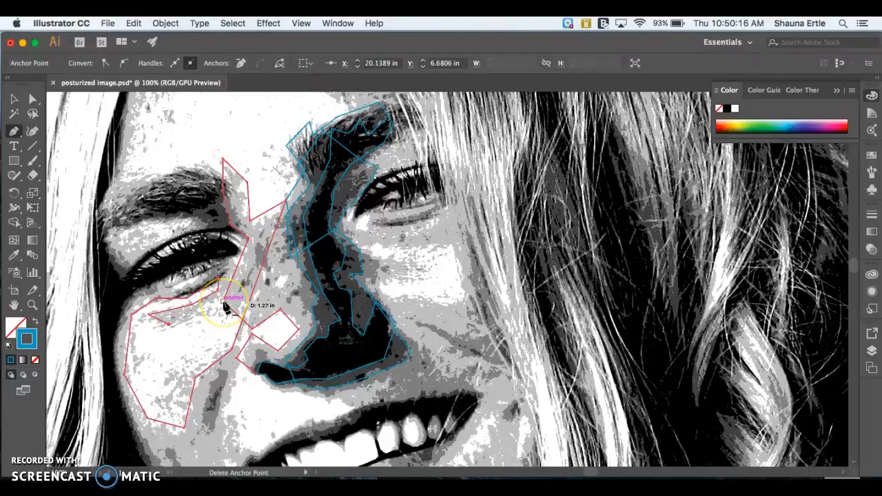
drag(224, 303, 131, 422)
click(132, 418)
Trace the inner edge of the jawline shadow from the cheek down to the bottom of the chin
scroll(132, 419, down, 3)
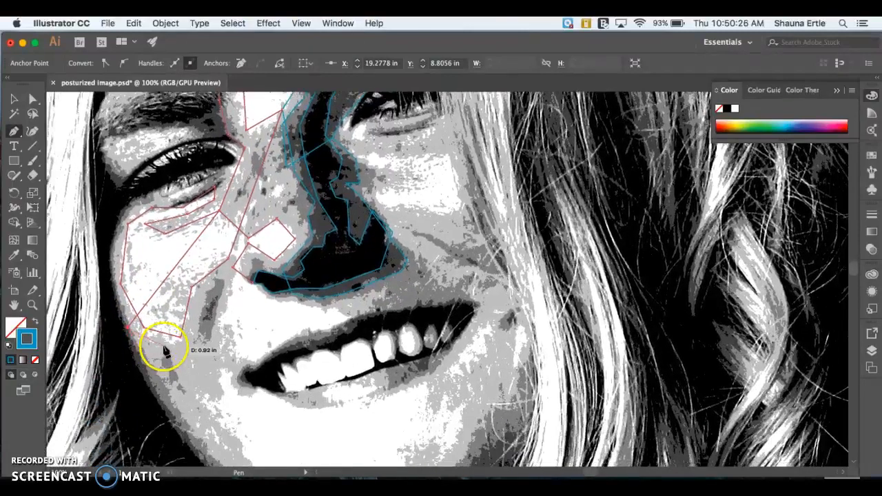
click(173, 415)
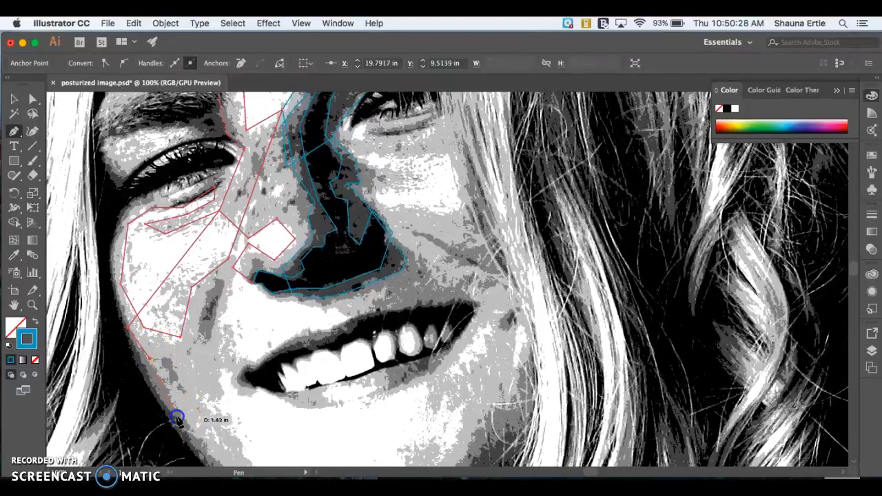
scroll(173, 416, down, 3)
click(239, 408)
click(292, 444)
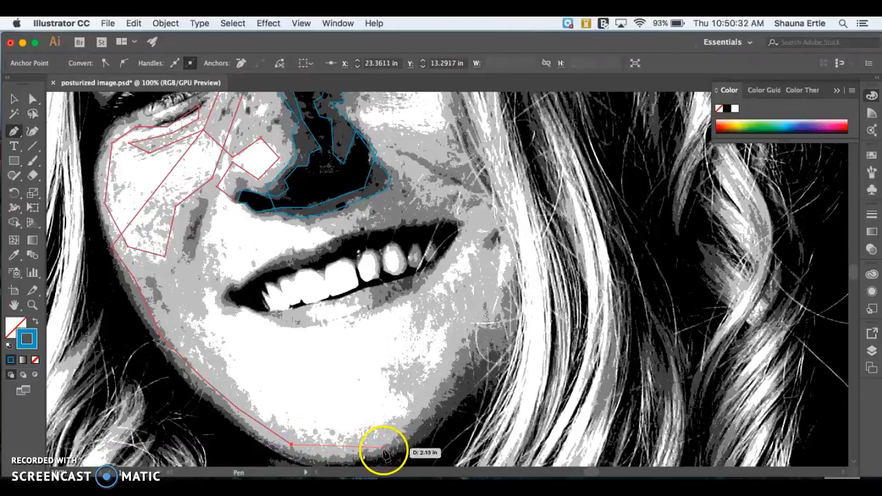
click(334, 457)
Carry the path back up the outer edge of the jawline shadow and the side of the face to the eye
click(190, 391)
click(130, 309)
scroll(108, 256, up, 4)
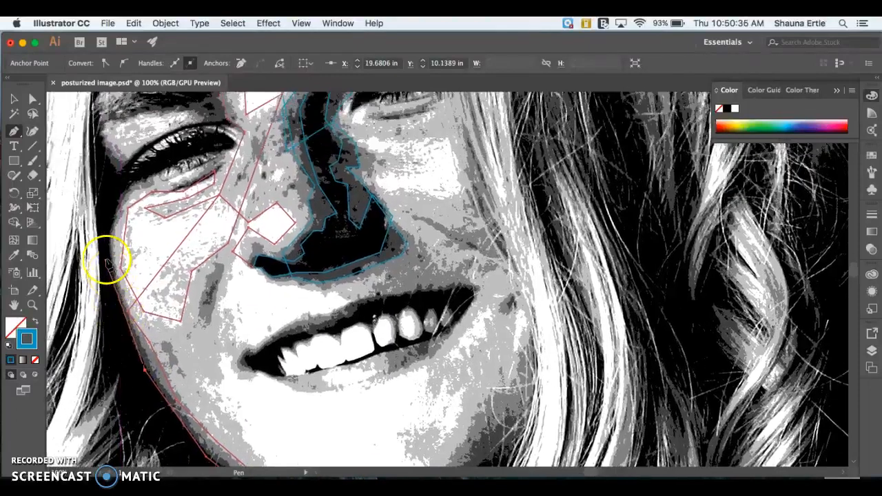
click(107, 278)
click(108, 233)
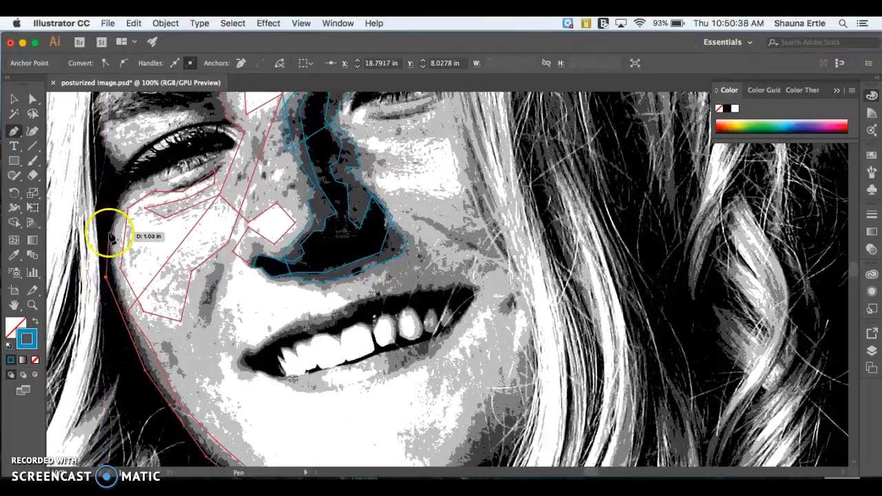
click(126, 190)
Trace over the upper lash line to the inner eye corner and back to the outer corner, undoing a misplaced point
drag(154, 186, 215, 129)
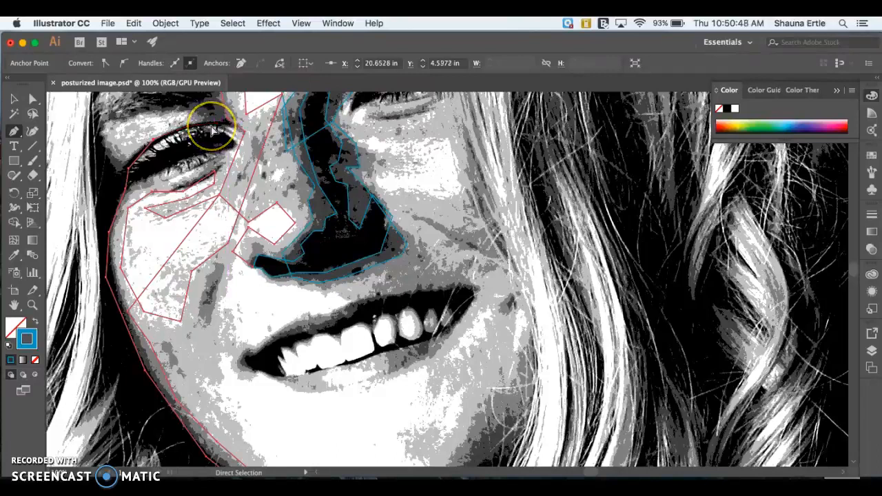
key(super+z)
click(129, 158)
drag(176, 127, 178, 125)
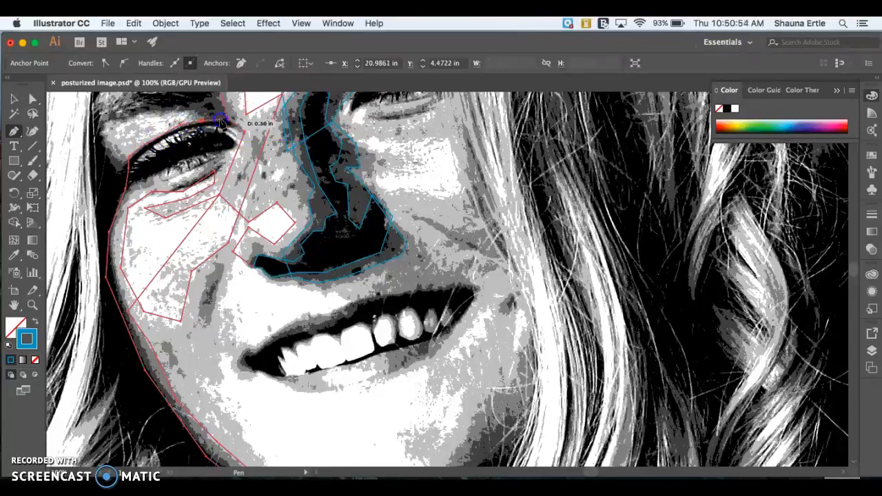
drag(243, 123, 236, 145)
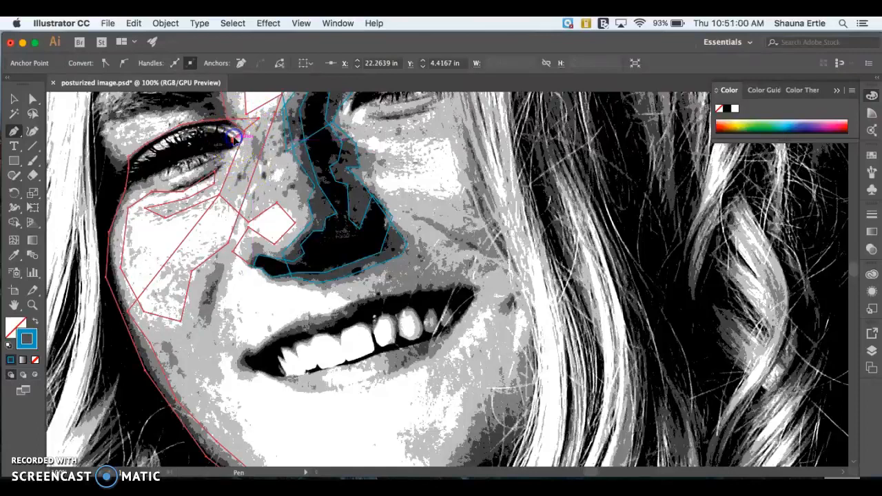
drag(178, 138, 146, 158)
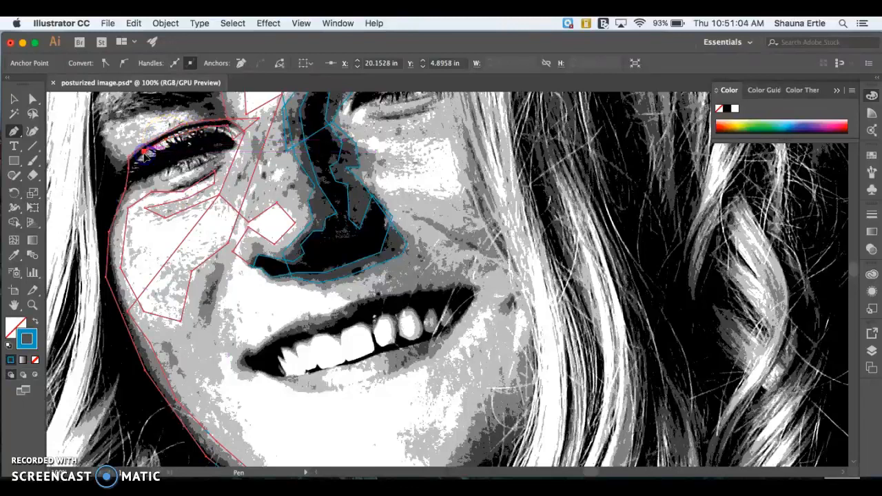
Trace the upper eyelid area from the outer eye corner, under the brow and across to the inner corner
click(119, 173)
click(104, 147)
click(102, 133)
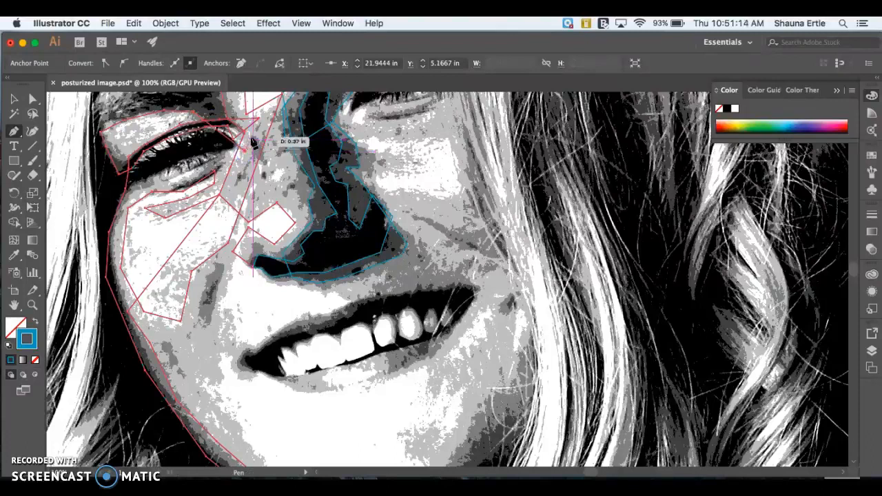
Continue the path up to the brow's front and trace along its upper edge to its outer end
scroll(222, 111, up, 5)
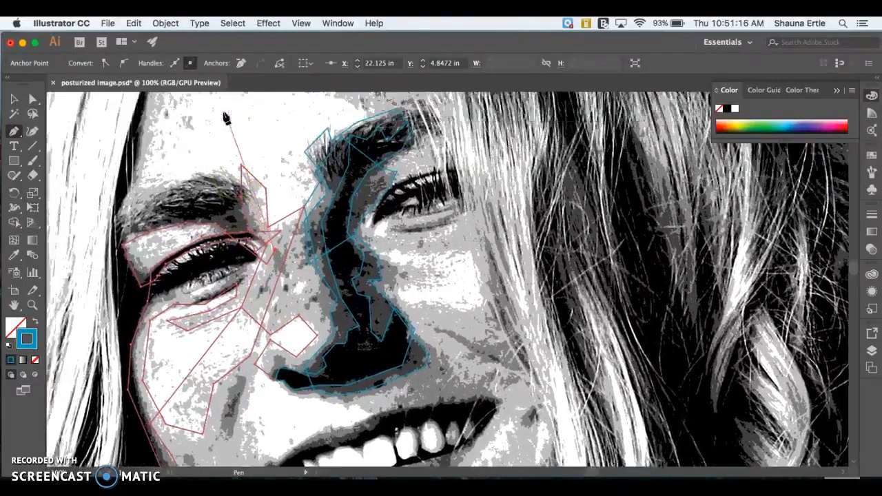
click(235, 174)
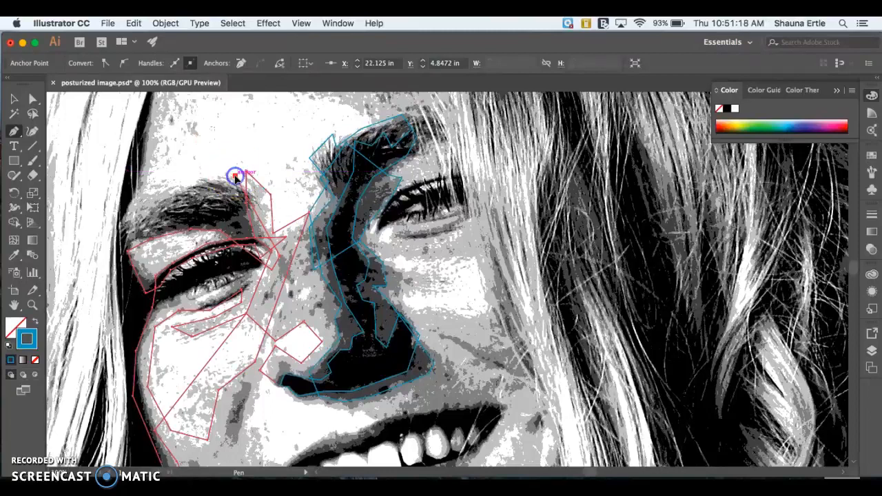
click(196, 181)
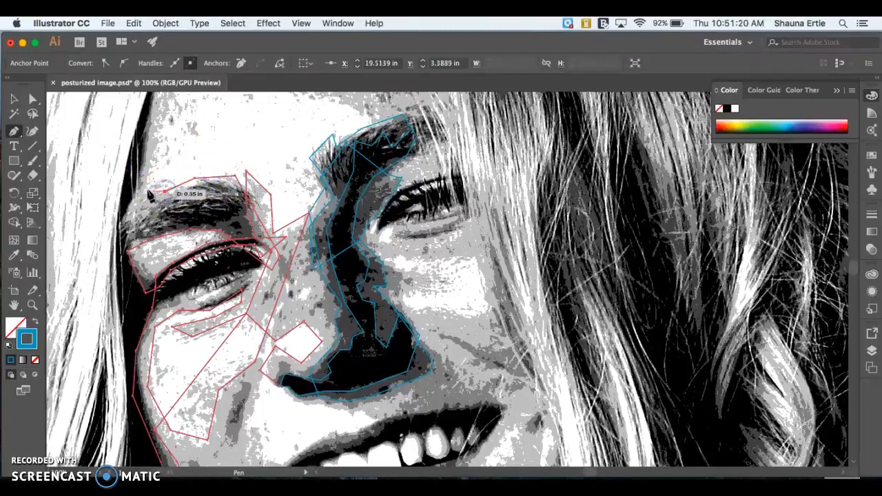
Trace the white forehead highlight up along the hairline and across near the top of the image
click(164, 141)
scroll(166, 144, up, 2)
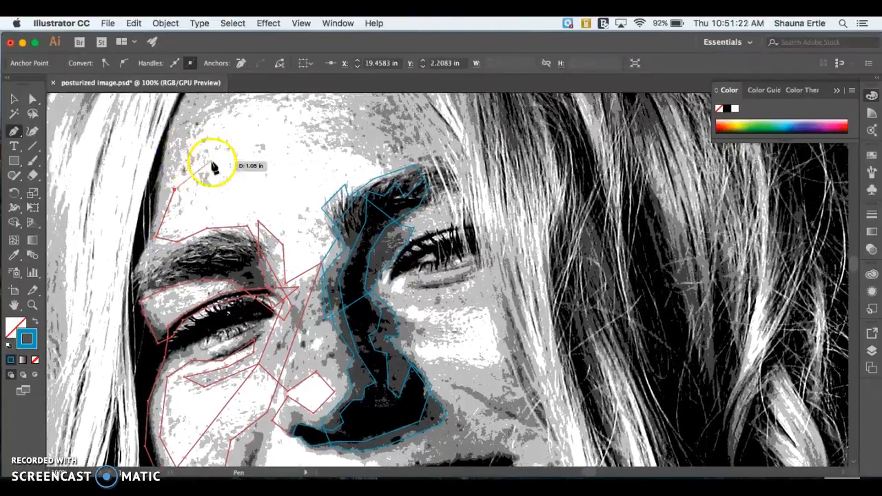
scroll(187, 155, up, 4)
click(219, 188)
click(352, 188)
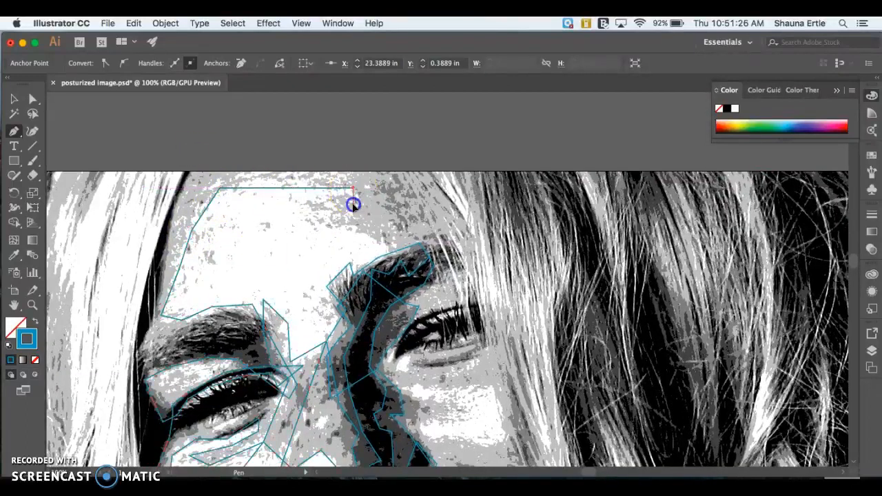